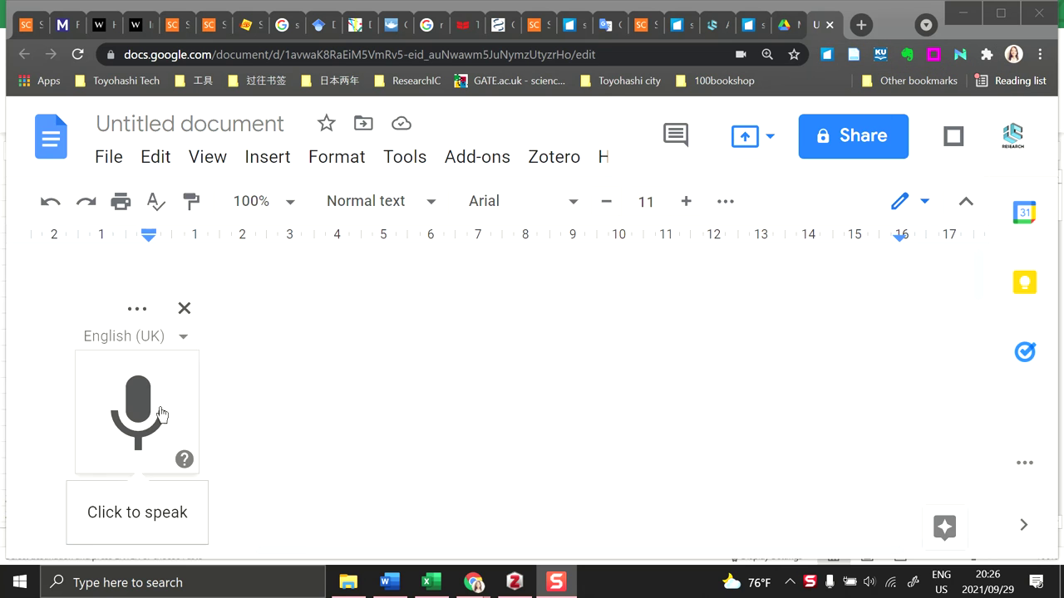
- Dictate 'in this video I am going to quickly show you how' into Google Docs, then bring up Excel
left_click(161, 415)
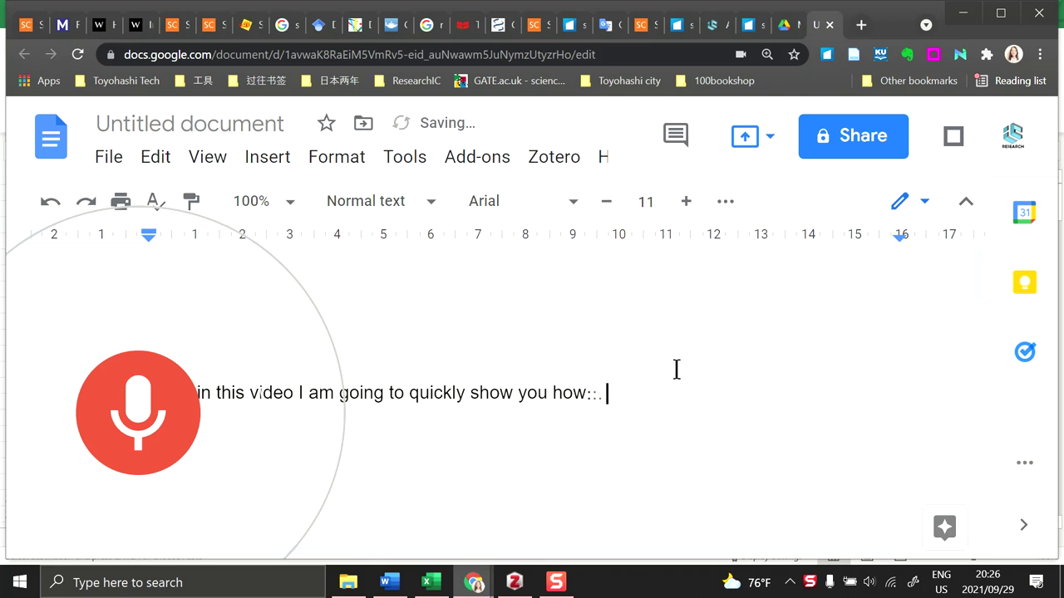
left_click(430, 582)
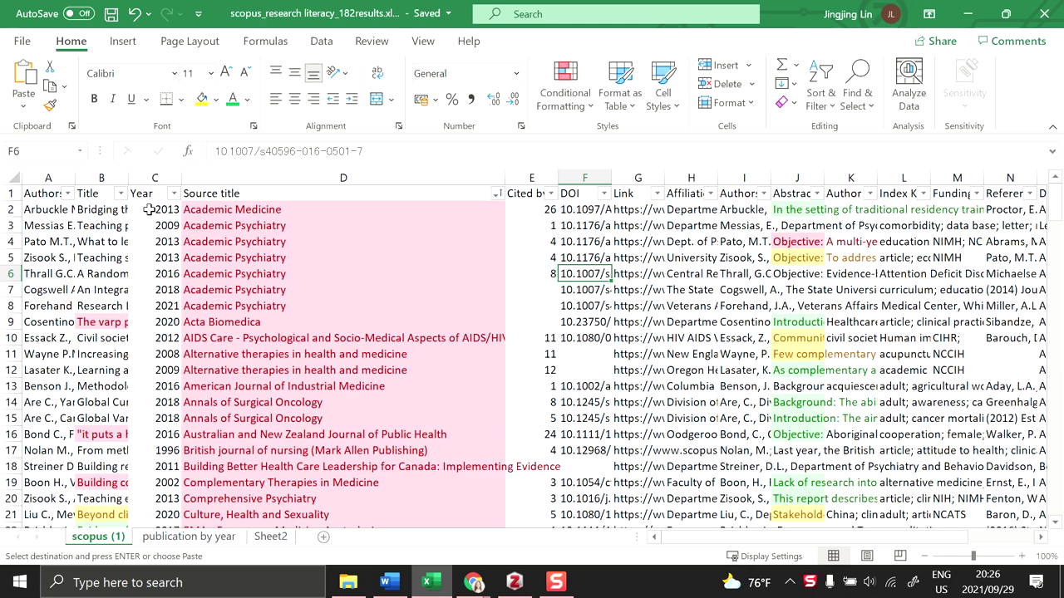
- Select and copy column C (Year) on the scopus (1) sheet, checking its years
scroll(658, 318, "down", 2)
scroll(658, 318, "up", 2)
left_click(158, 178)
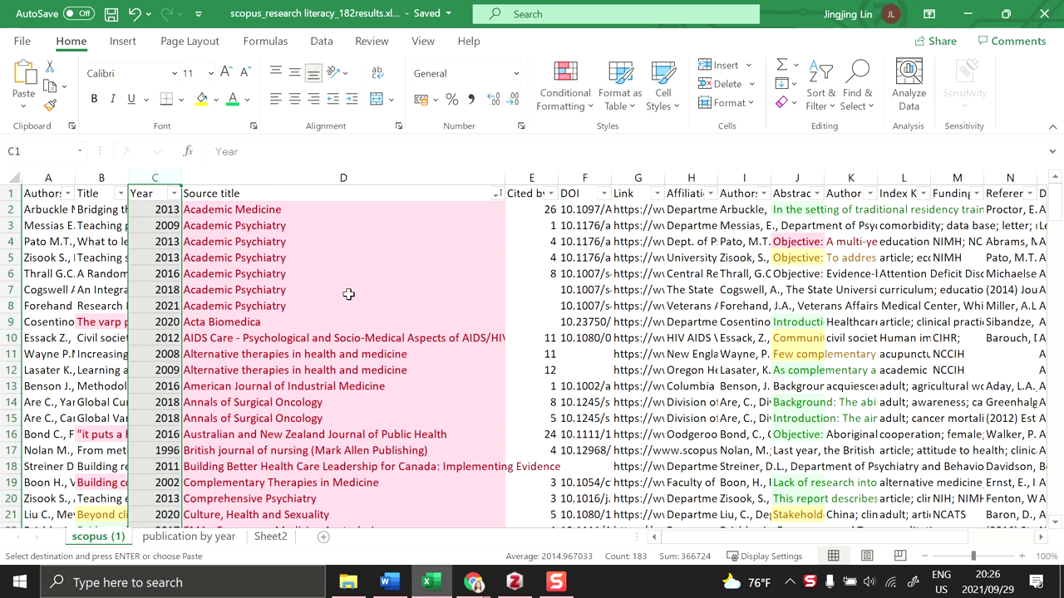
scroll(241, 311, "down", 2)
scroll(241, 314, "down", 3)
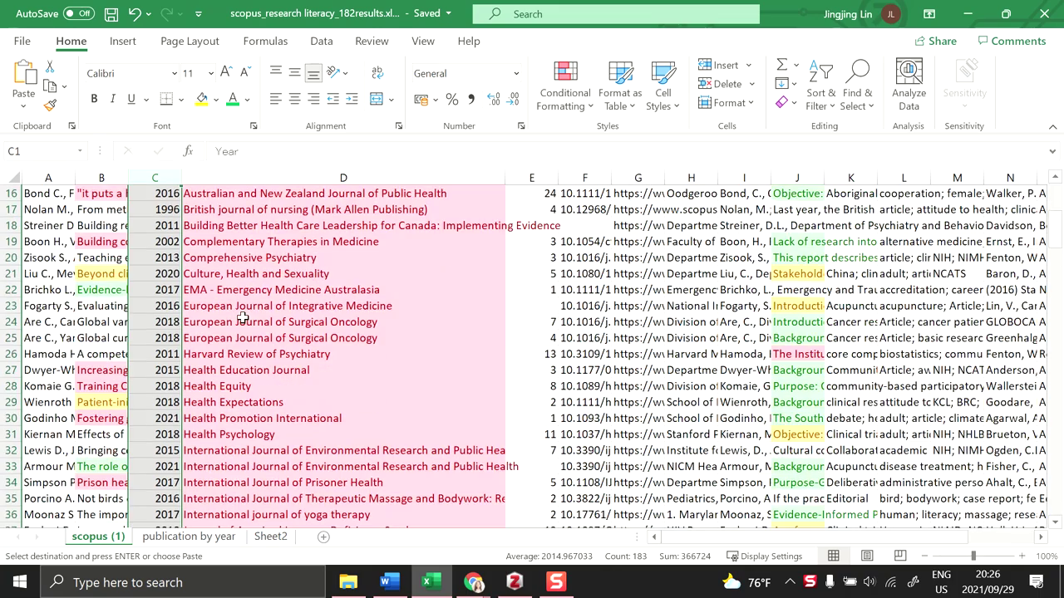
scroll(241, 315, "down", 2)
scroll(242, 318, "up", 4)
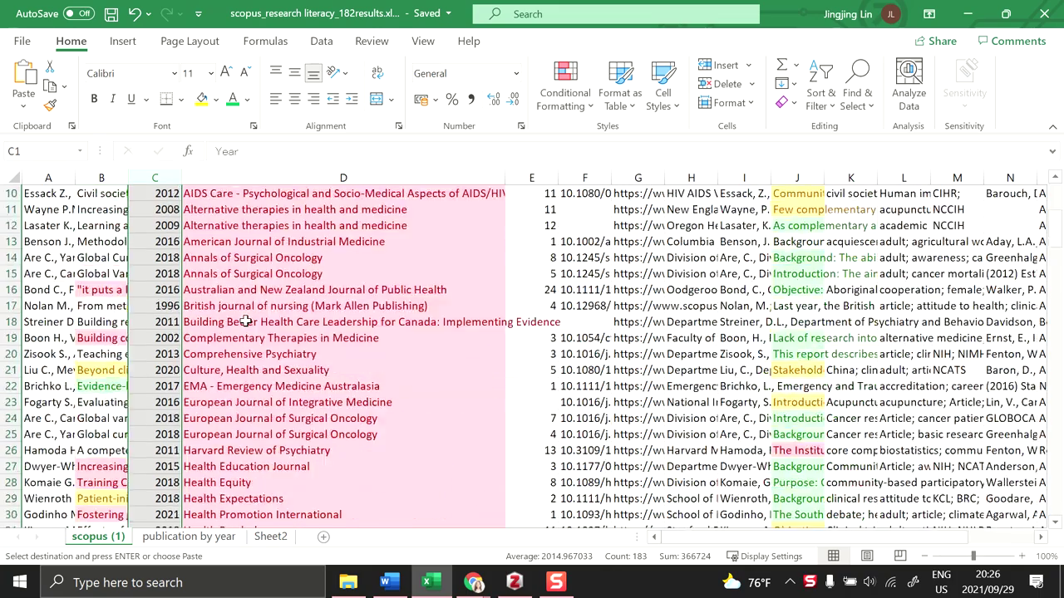
scroll(243, 319, "up", 2)
scroll(246, 321, "up", 1)
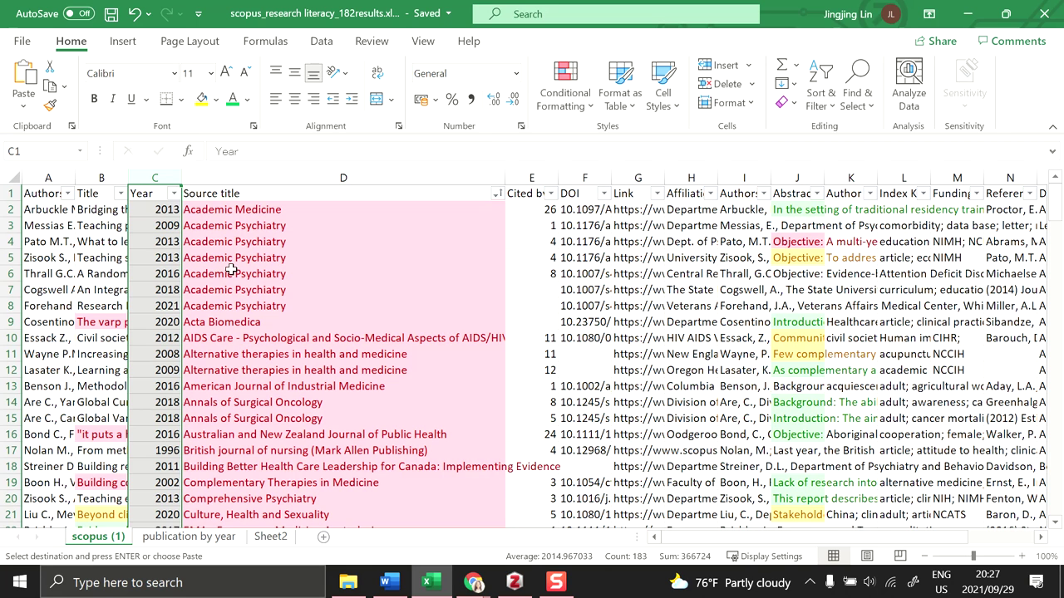
- Review the Year/Count table and Figure 1 chart on 'publication by year', then go to Sheet2
left_click(164, 539)
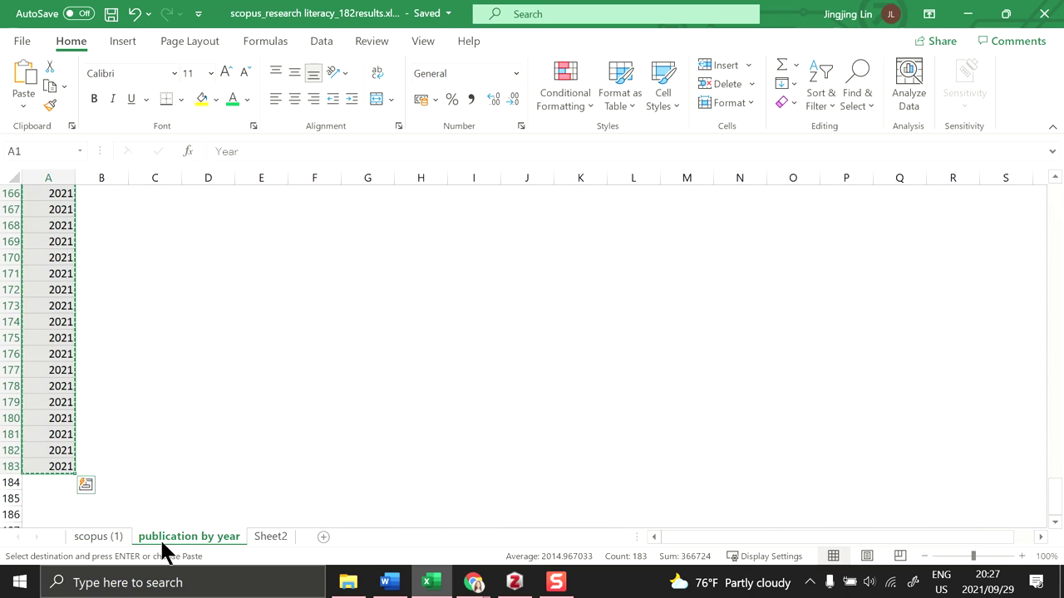
scroll(282, 332, "up", 5)
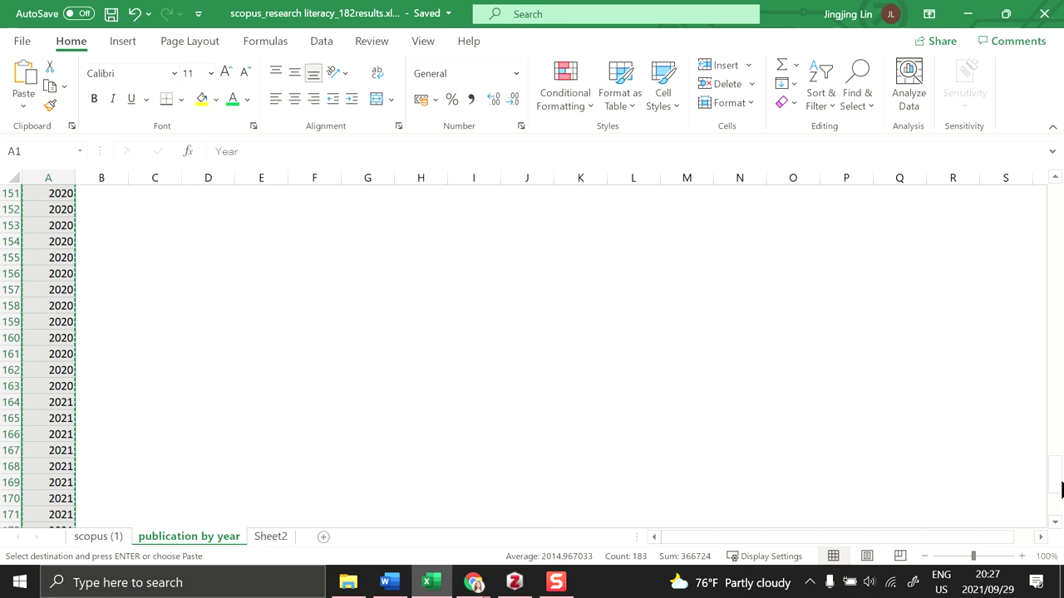
left_click_drag(1061, 491, 1056, 191)
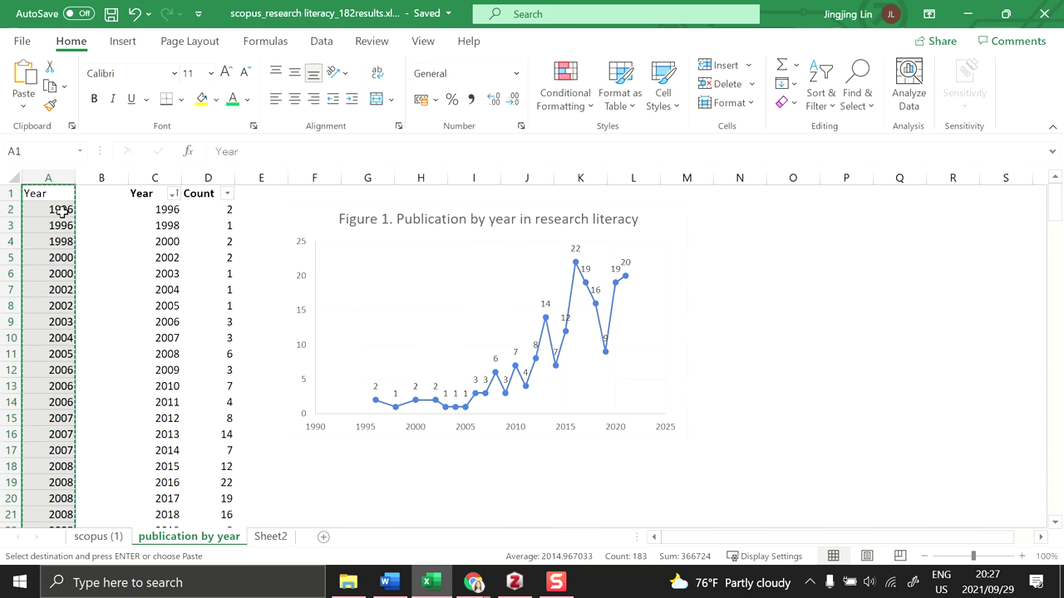
left_click(274, 536)
- Paste the years into Sheet2 at A1 and remove duplicates, leaving 23 unique years from 1996
left_click(50, 192)
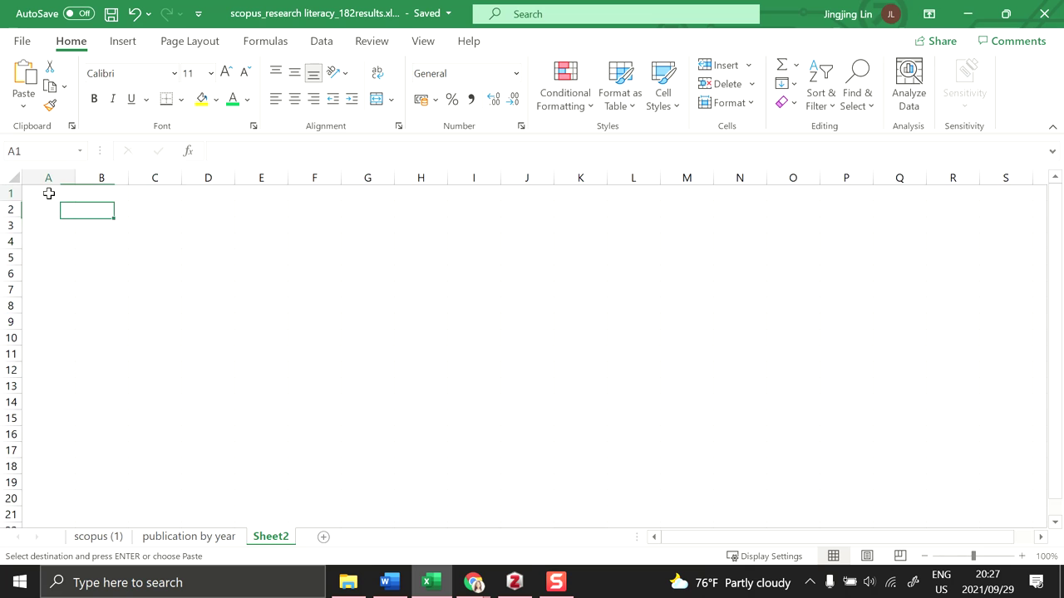
key("ctrl+v")
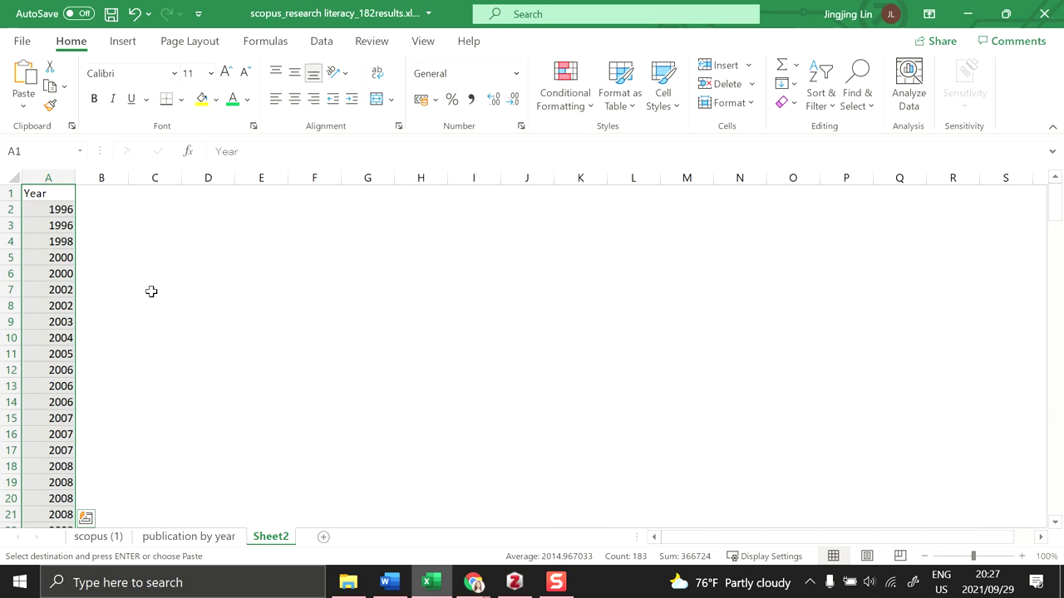
left_click(321, 43)
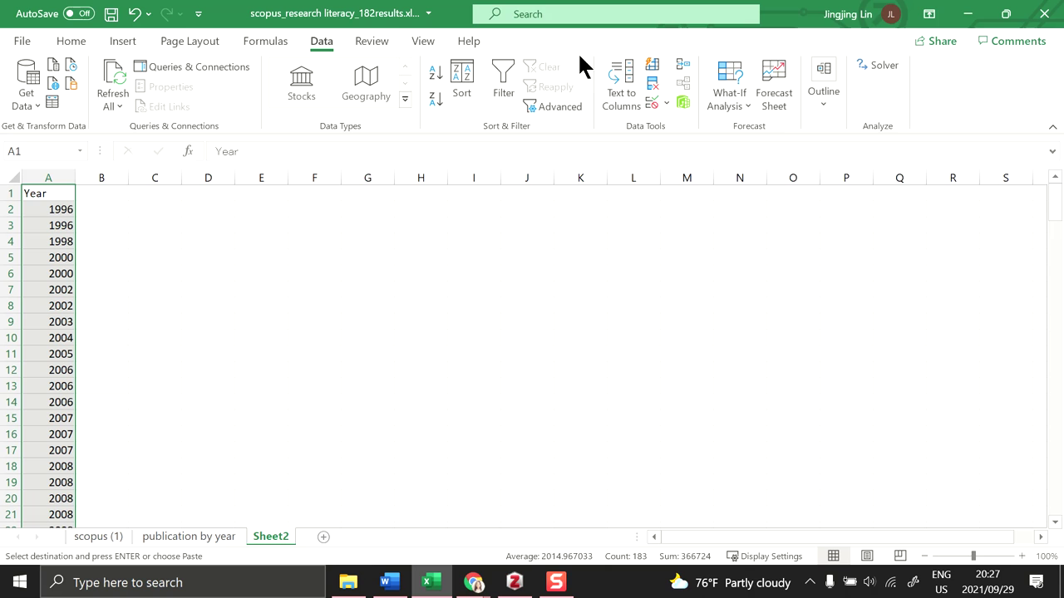
left_click(656, 86)
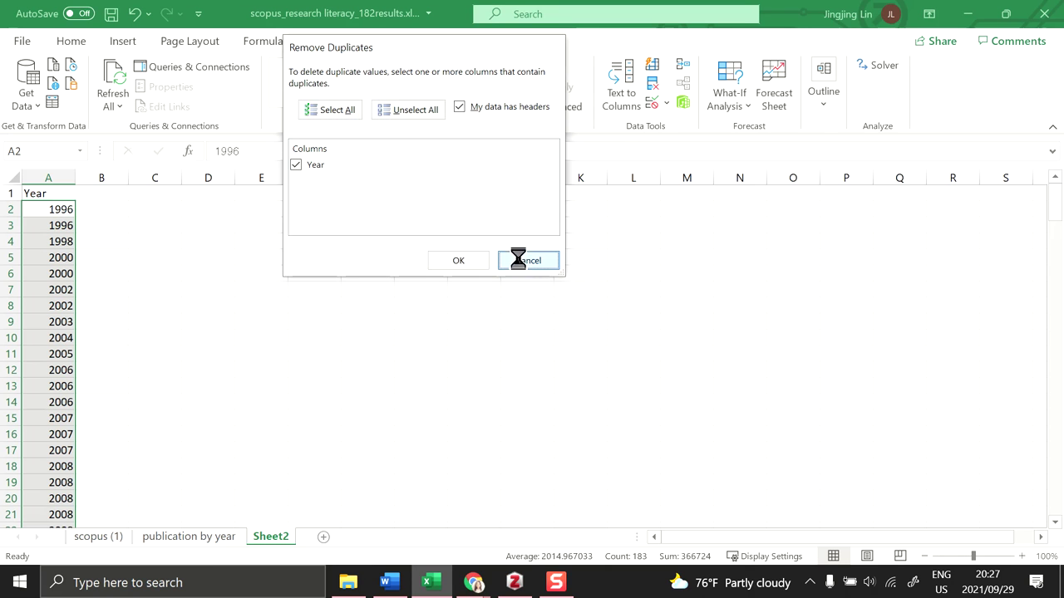
left_click(527, 260)
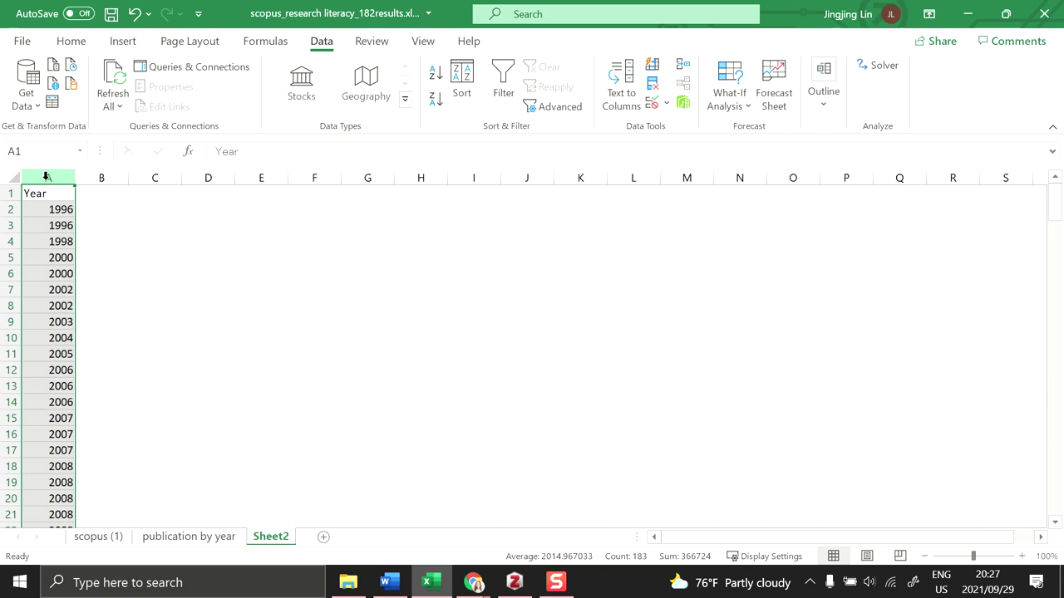
left_click(654, 84)
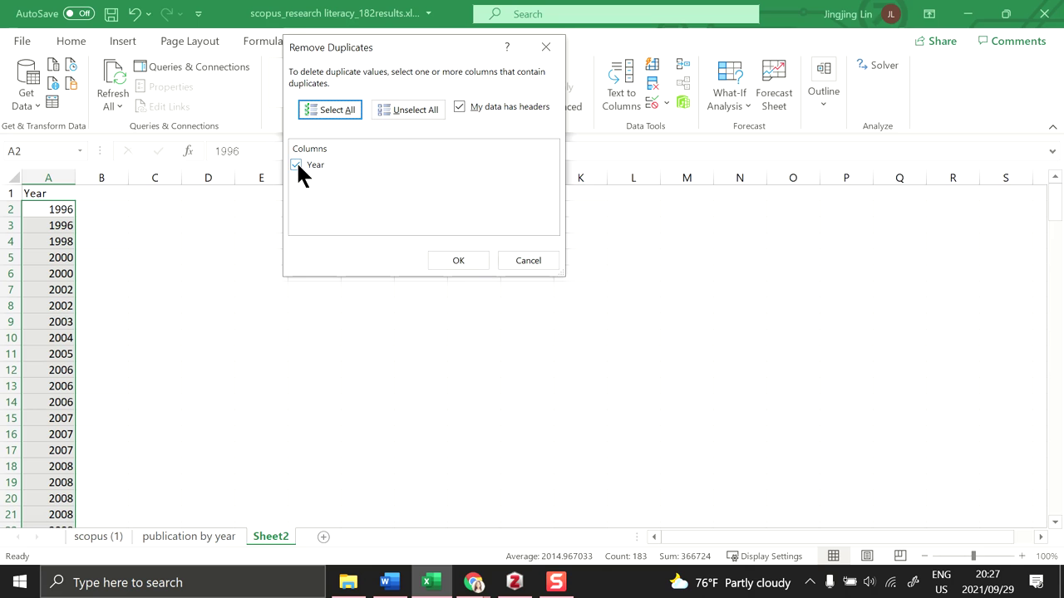
left_click(458, 260)
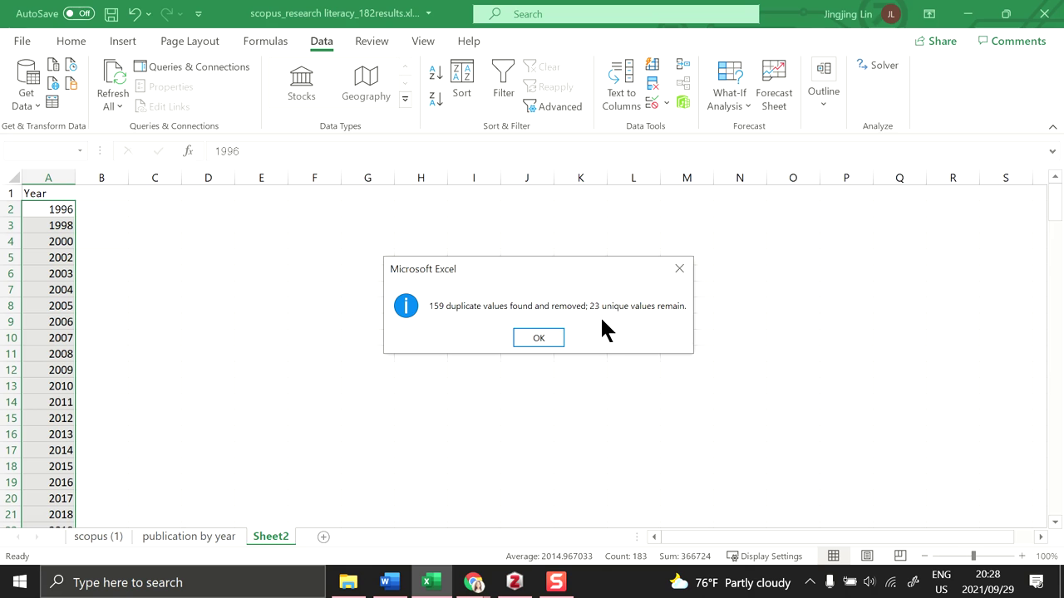
left_click(540, 336)
scroll(98, 225, "down", 1)
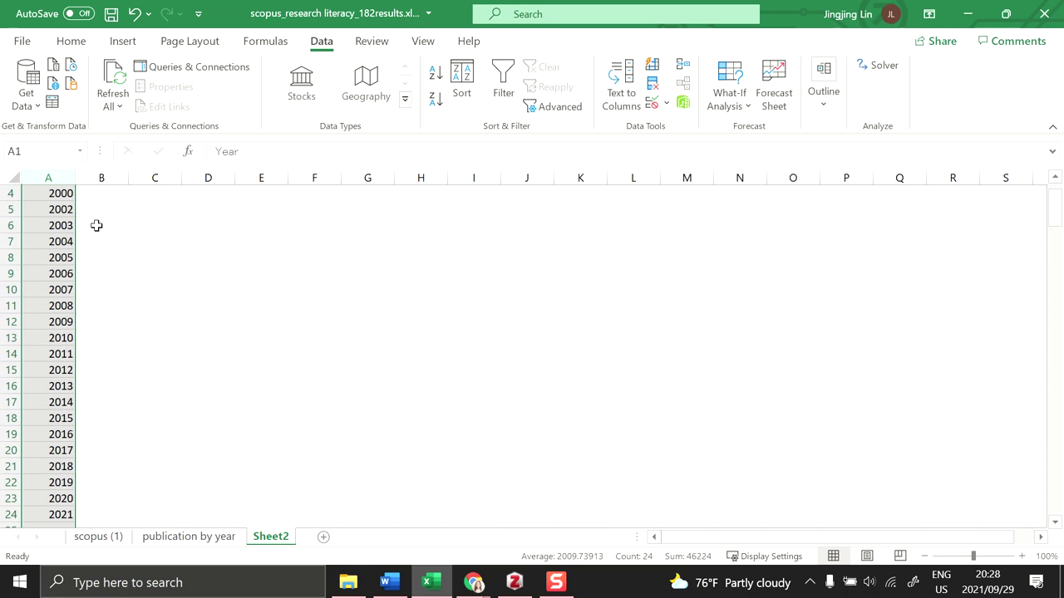
scroll(98, 225, "down", 3)
scroll(97, 226, "up", 4)
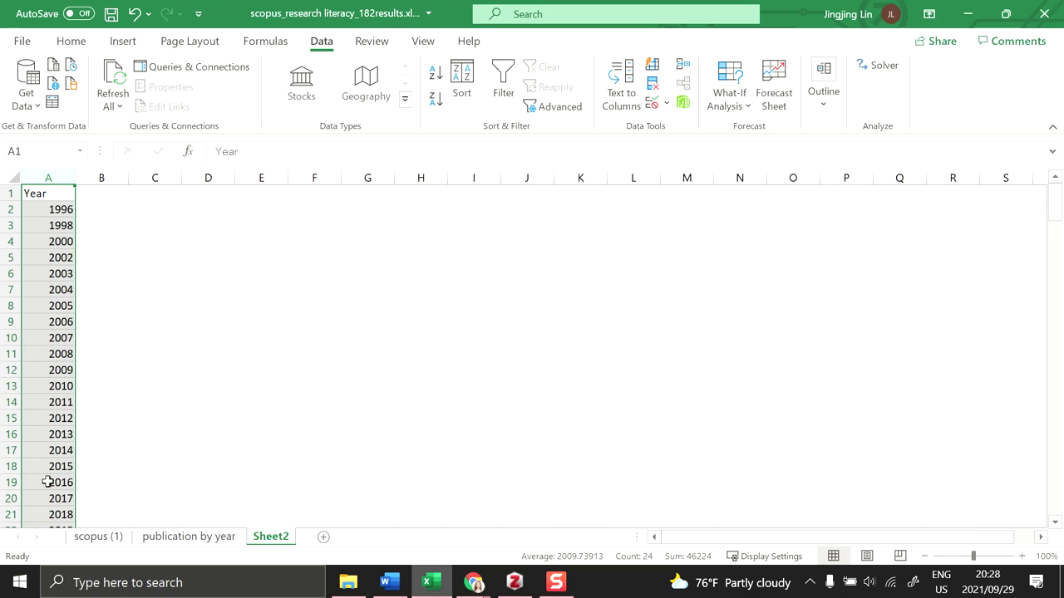
left_click(207, 539)
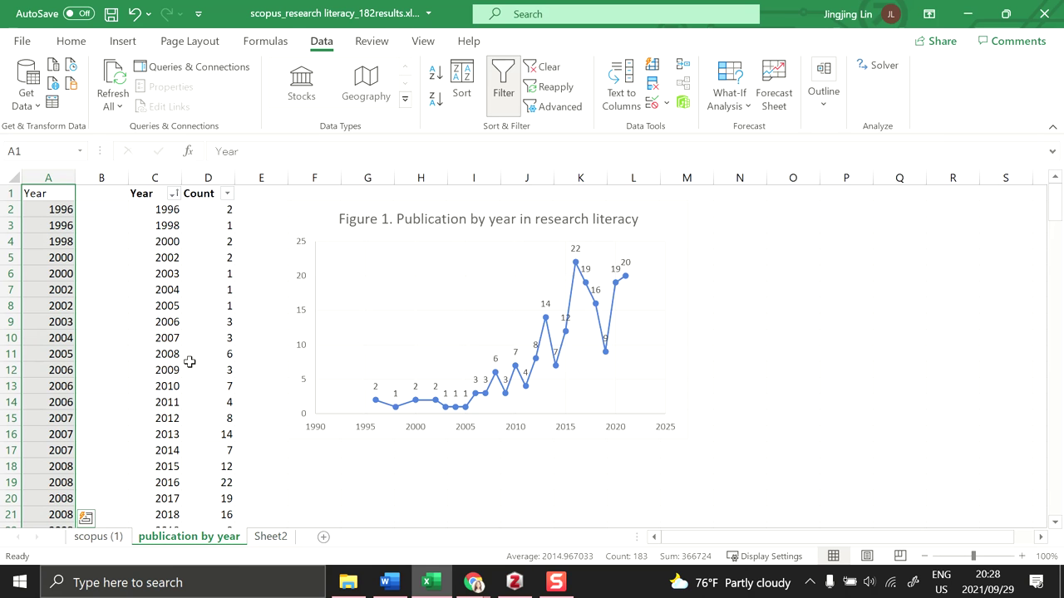
left_click(151, 194)
scroll(166, 289, "down", 3)
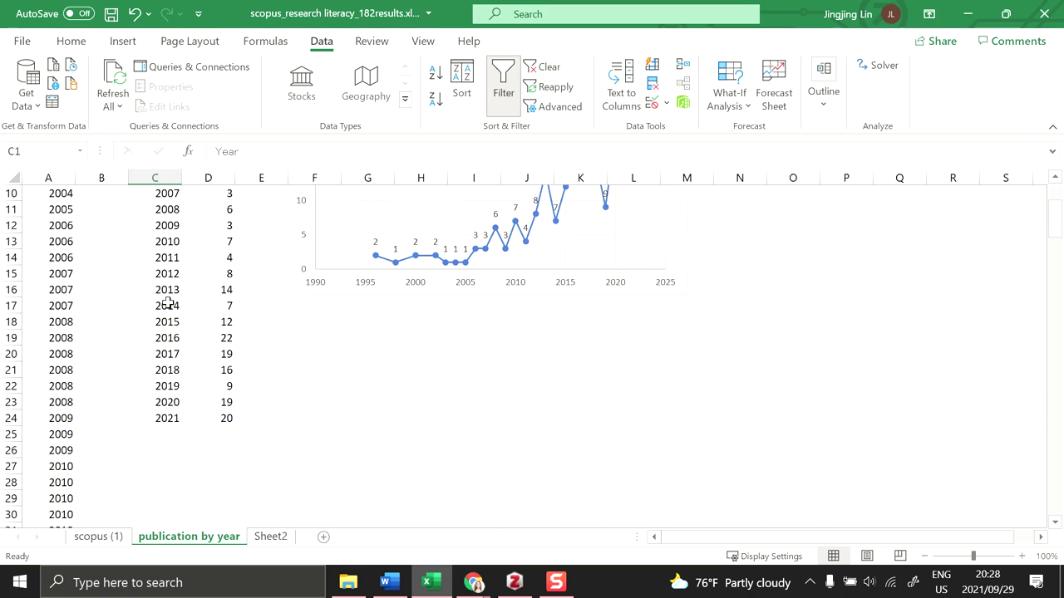
mouse_move(166, 418)
left_mouse_down()
mouse_move(137, 131)
mouse_move(154, 192)
left_mouse_up()
left_click(213, 210)
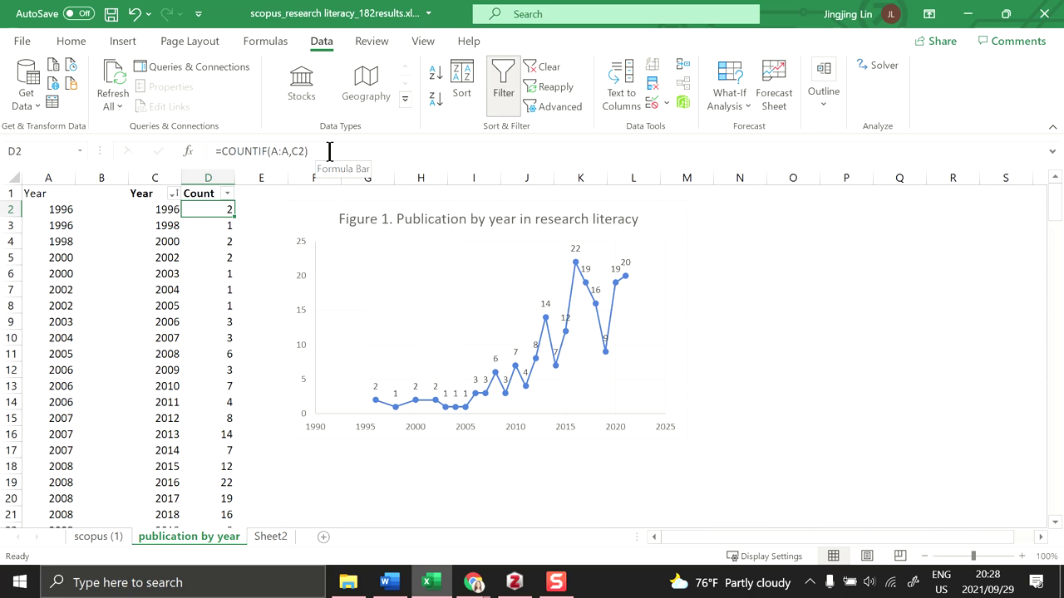
- Walk through the D2 COUNTIF formula's A:A range and C2 criteria, then confirm it unchanged
left_click(329, 151)
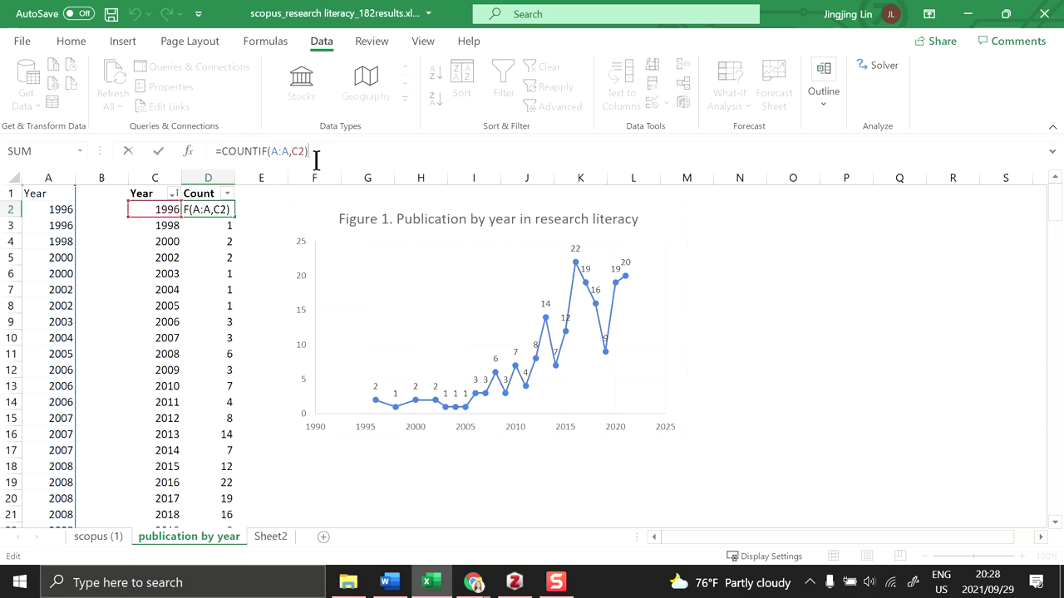
double_click(275, 151)
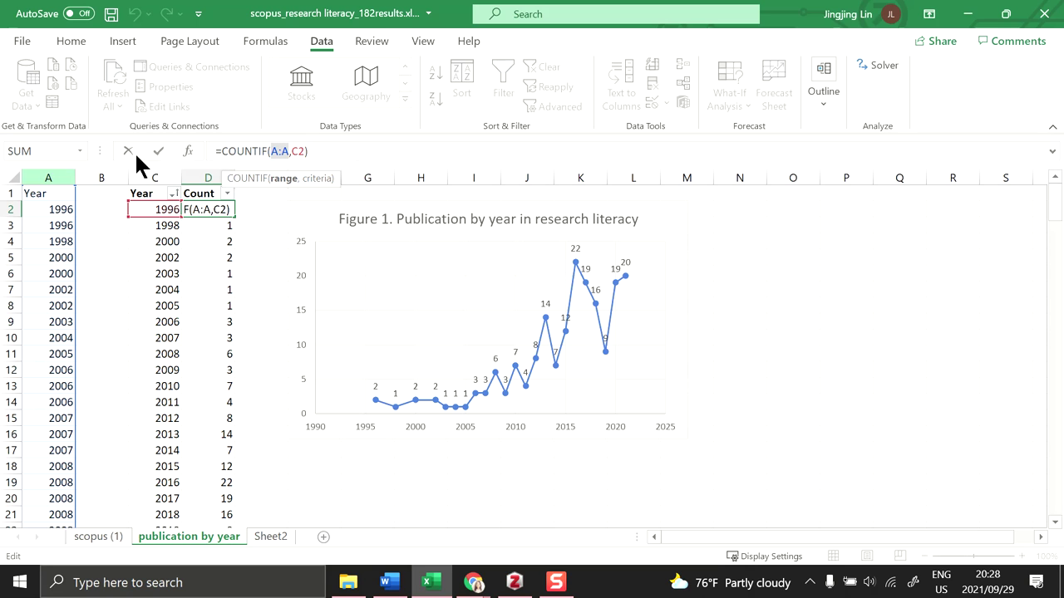
left_click(294, 151)
left_click_drag(295, 151, 302, 151)
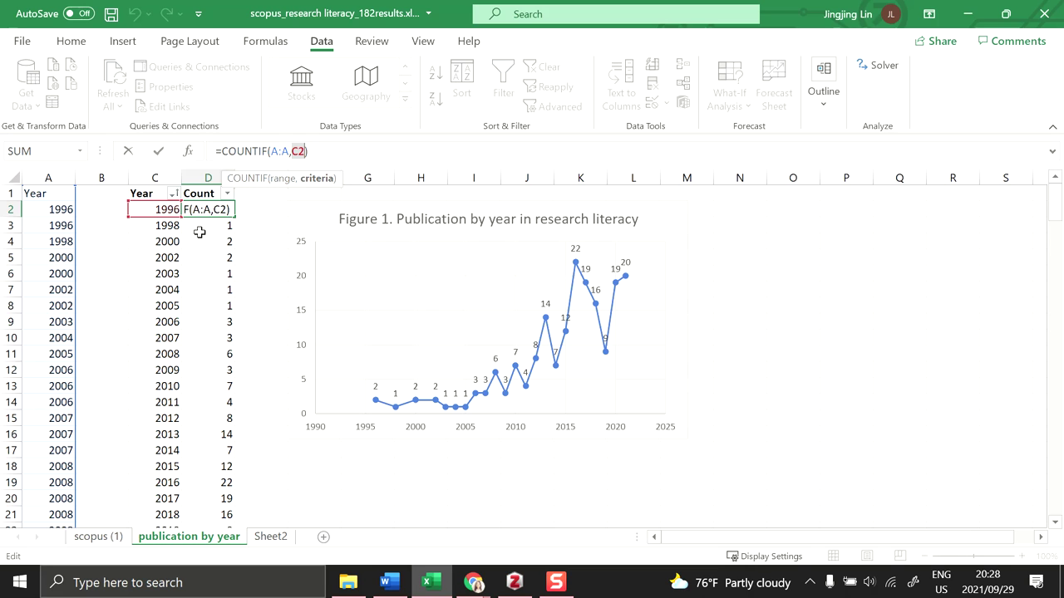
left_click(328, 153)
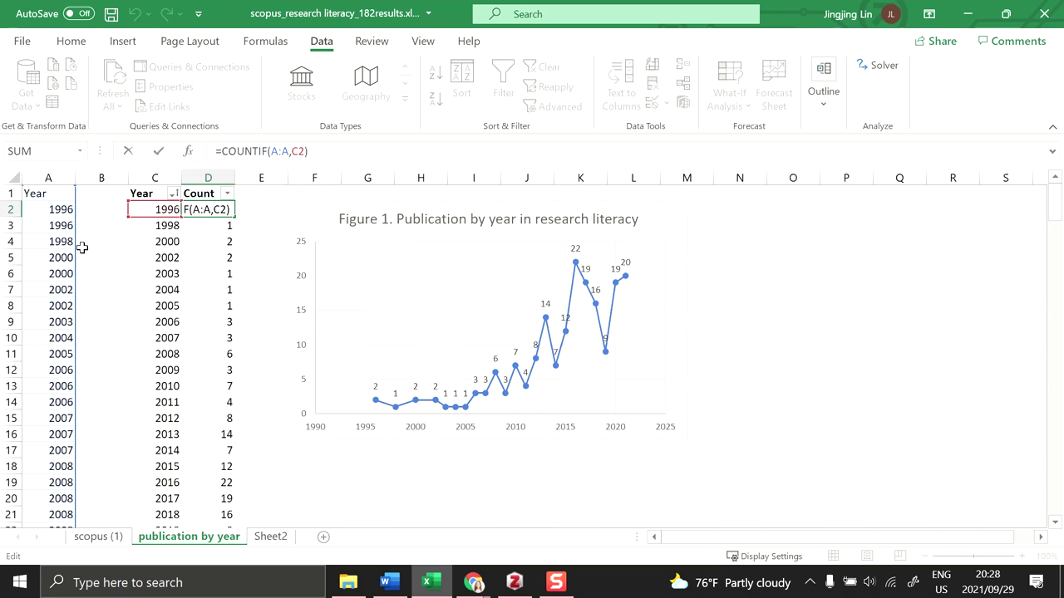
left_click(54, 172)
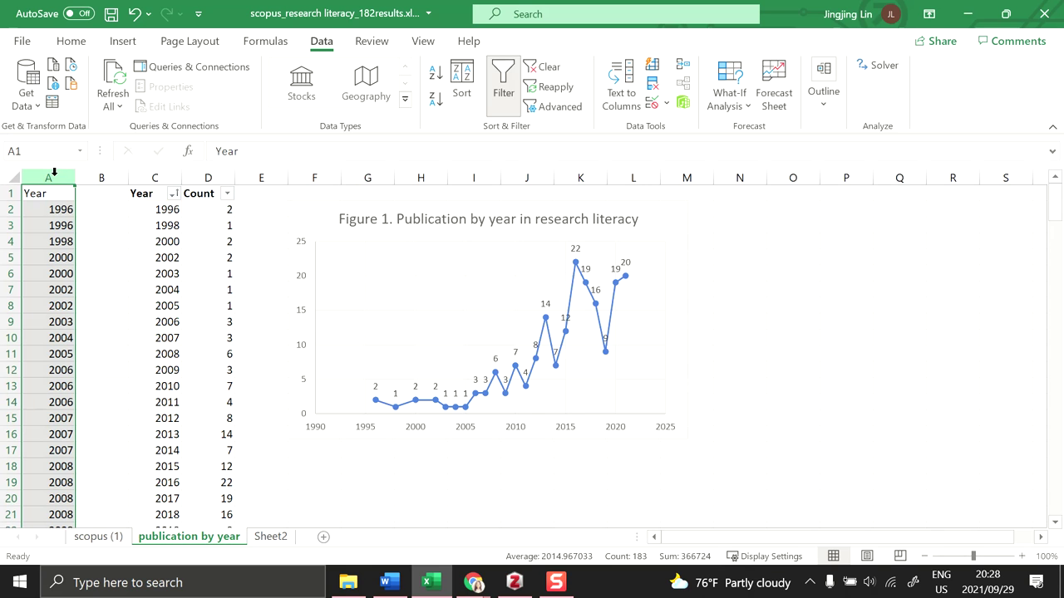
left_click(165, 211)
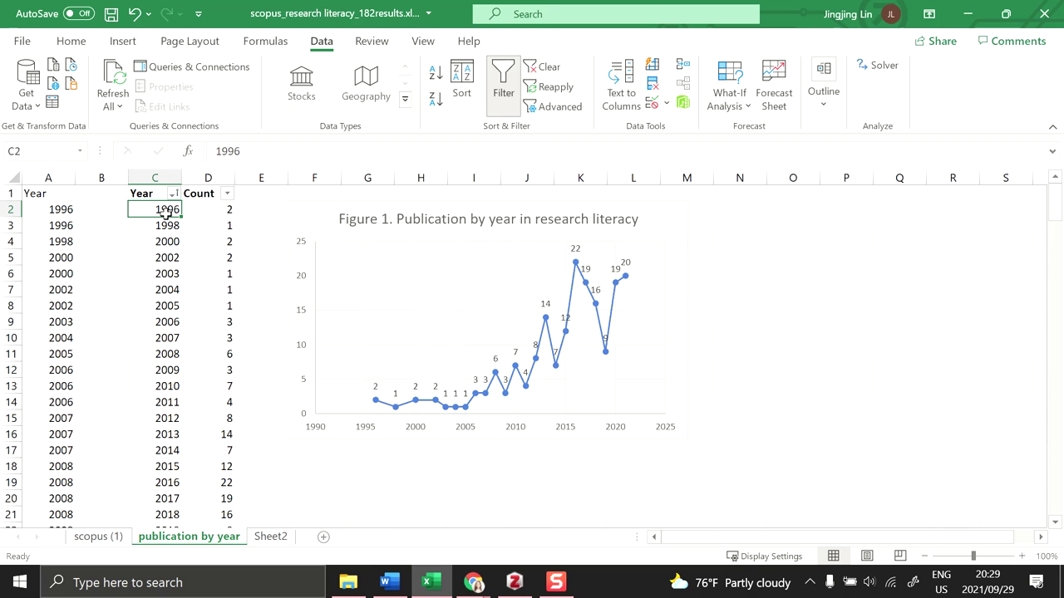
left_click(207, 212)
left_click(317, 150)
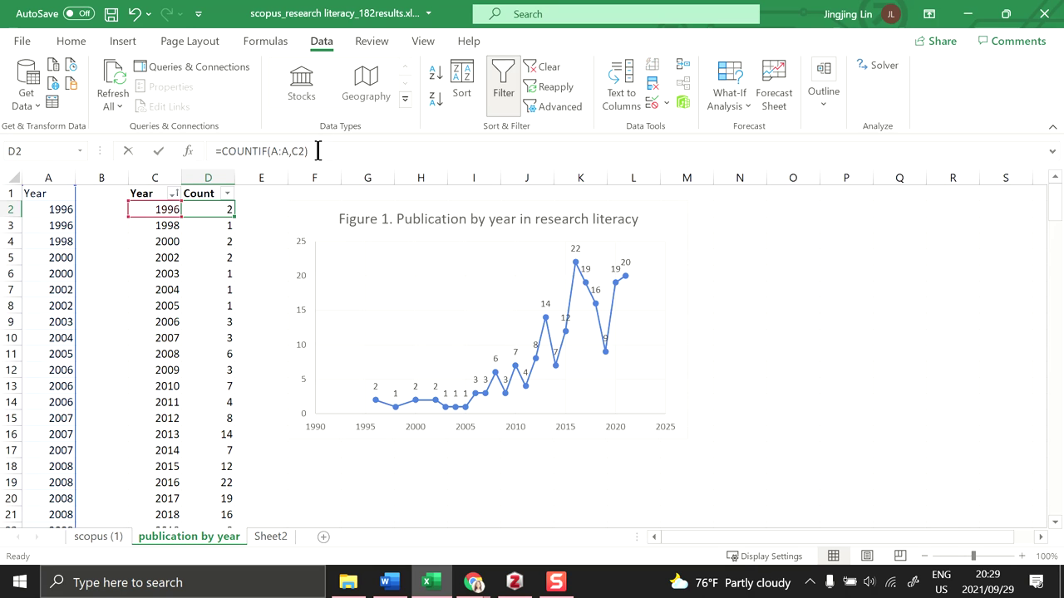
key("Return")
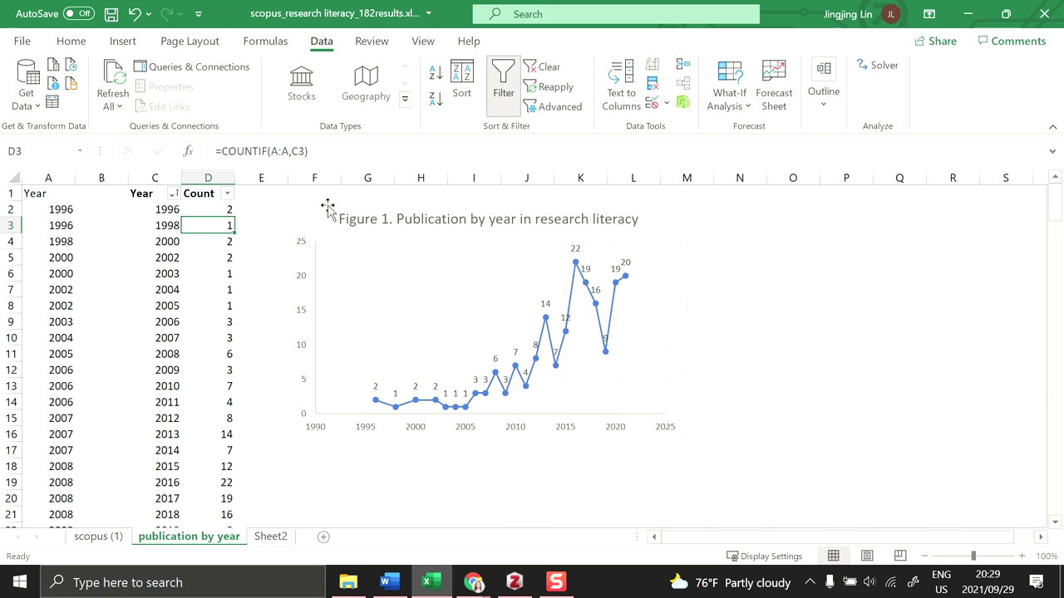
- Fill the COUNTIF formula from D2 down to D24 and check the resulting counts
left_click(224, 209)
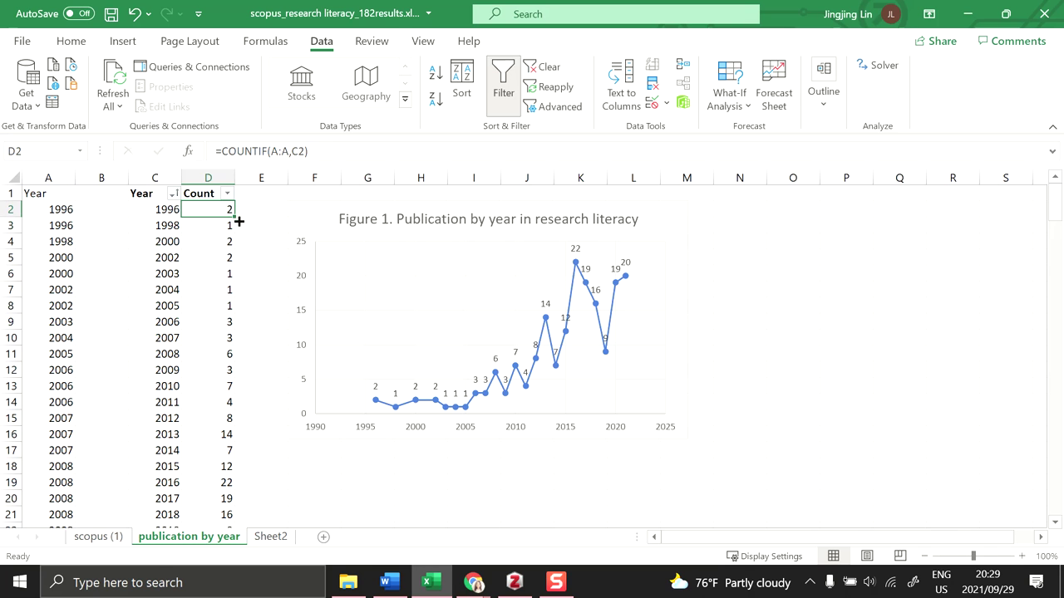
mouse_move(235, 217)
left_mouse_down()
mouse_move(227, 471)
mouse_move(228, 452)
left_mouse_up()
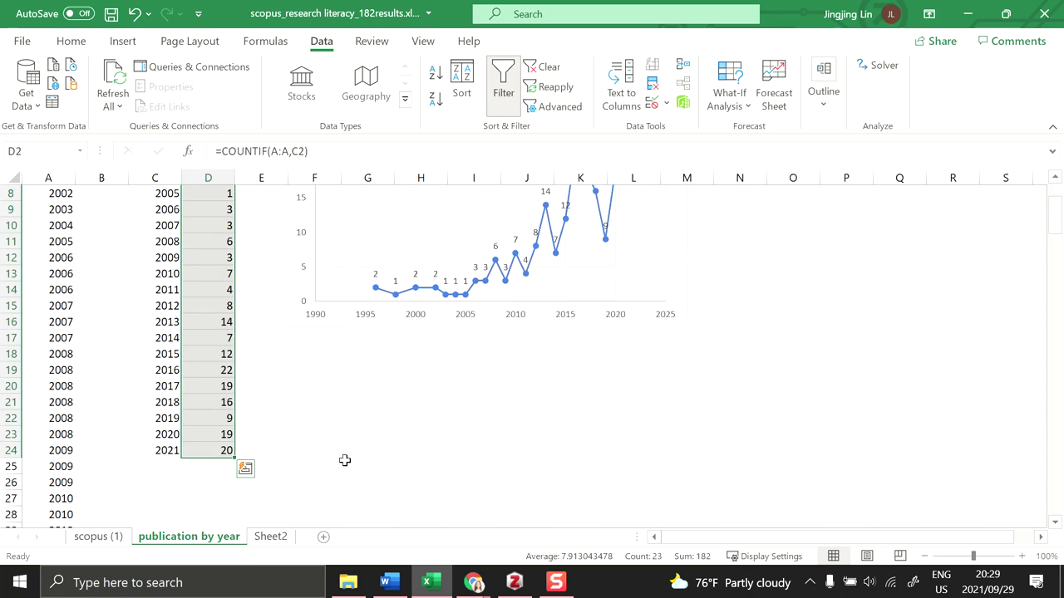
scroll(338, 451, "up", 3)
left_click(259, 276)
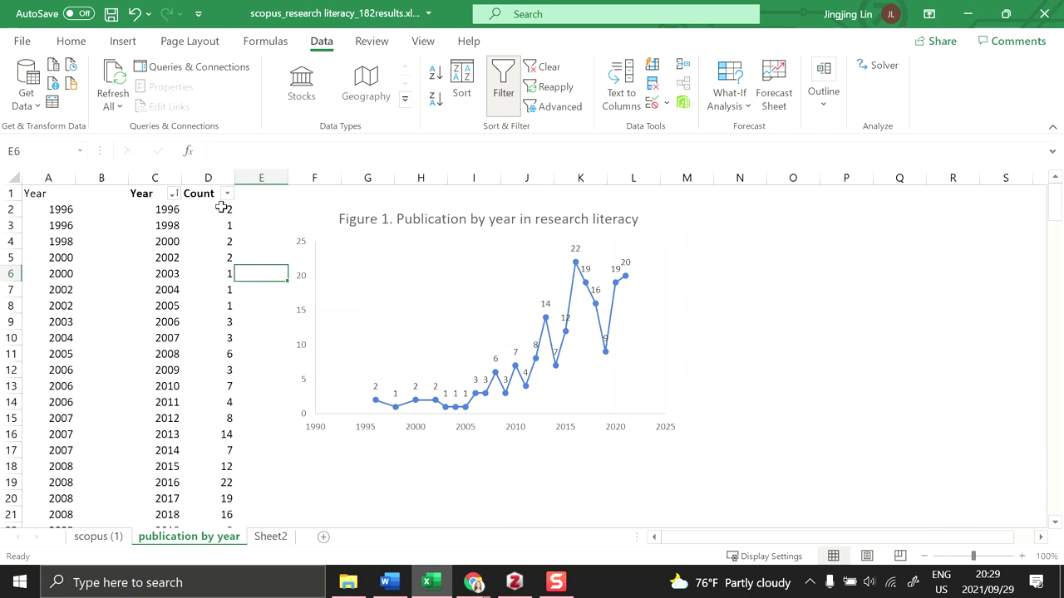
scroll(226, 378, "down", 2)
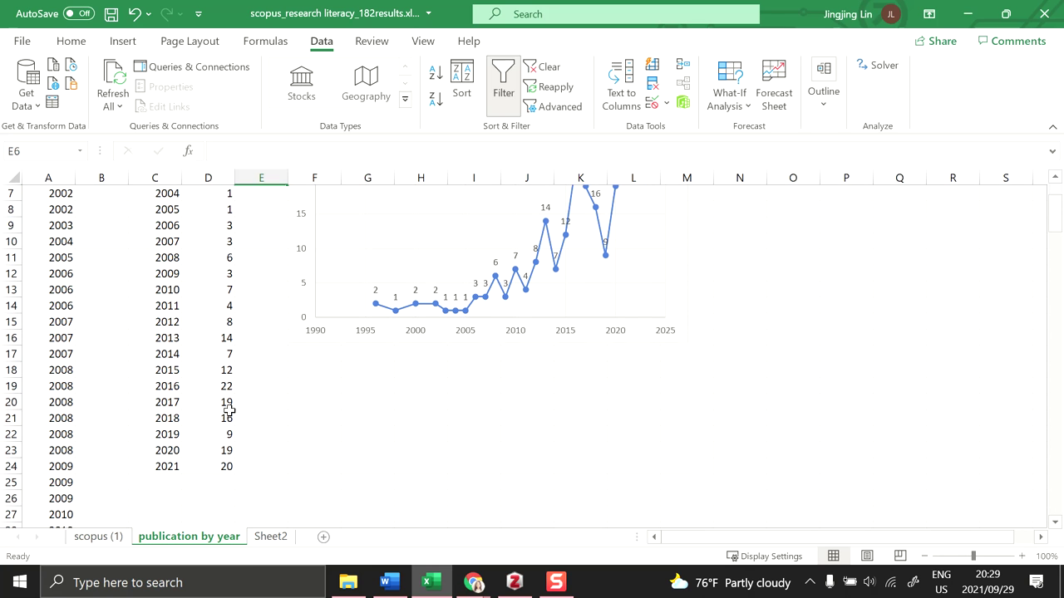
scroll(242, 457, "up", 2)
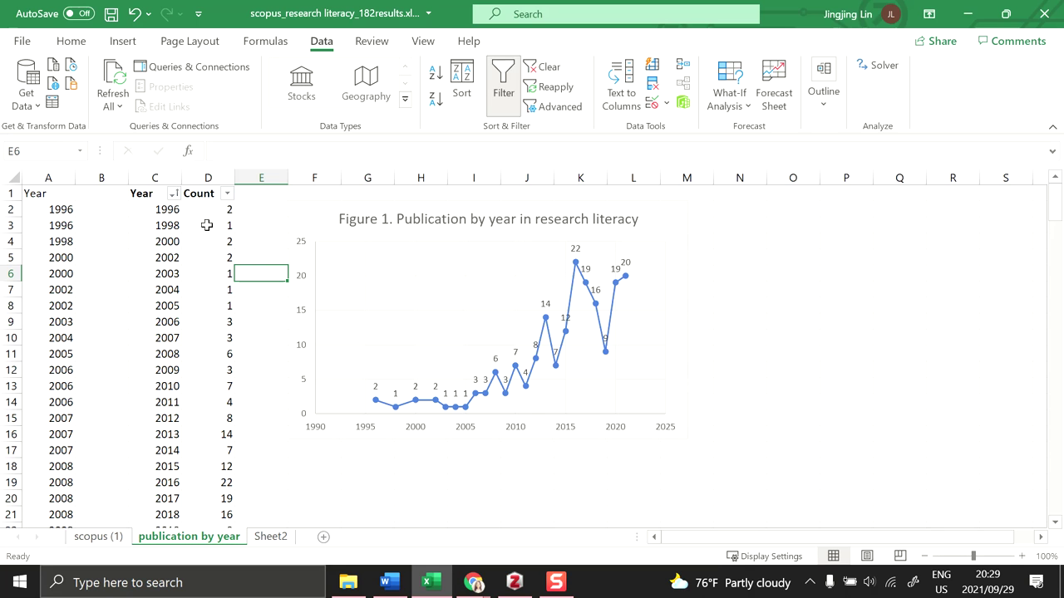
- Preview Recommended Charts for C1:D24 without inserting one, then return to the scopus (1) sheet
mouse_move(148, 197)
left_mouse_down()
mouse_move(215, 288)
mouse_move(214, 498)
left_mouse_up()
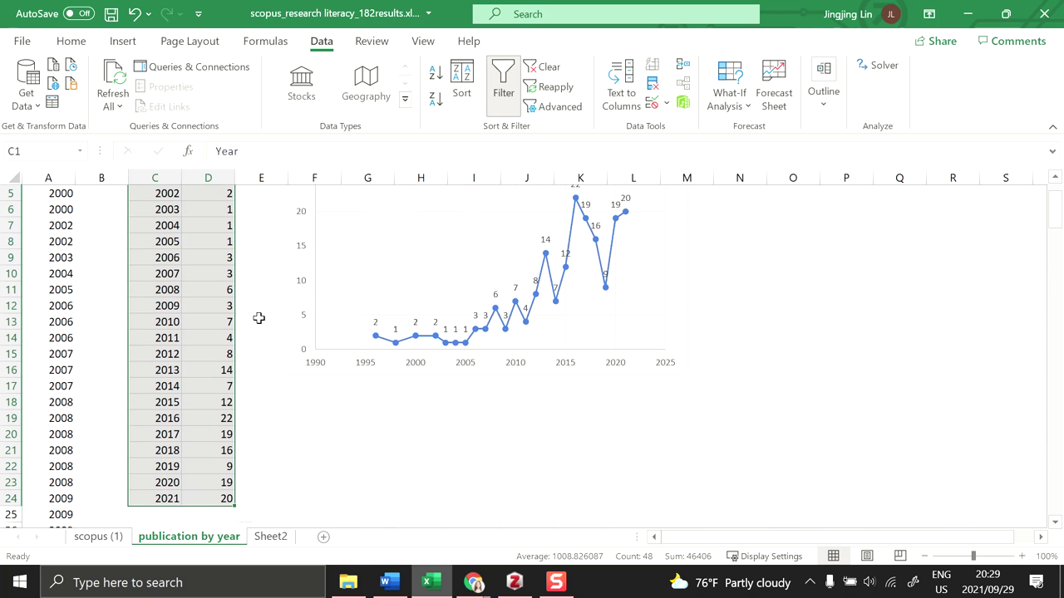
left_click(123, 41)
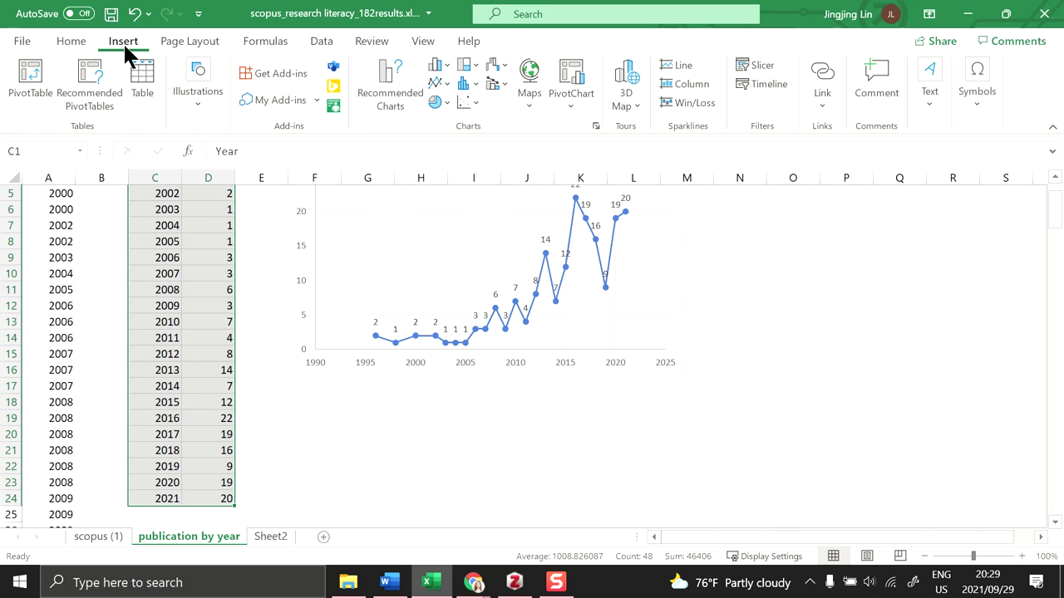
left_click(397, 104)
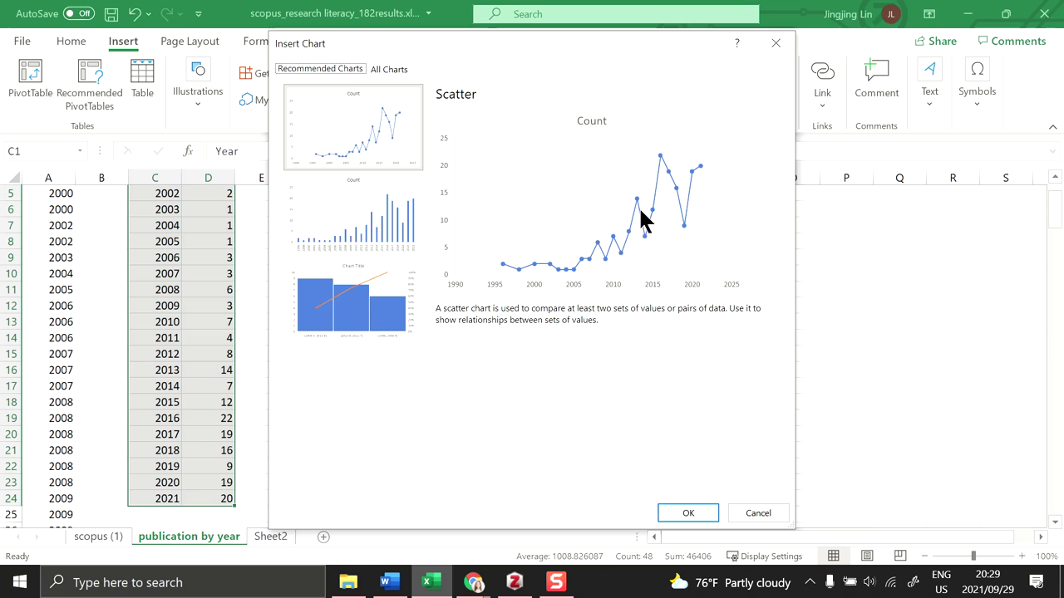
left_click(764, 511)
scroll(677, 420, "up", 2)
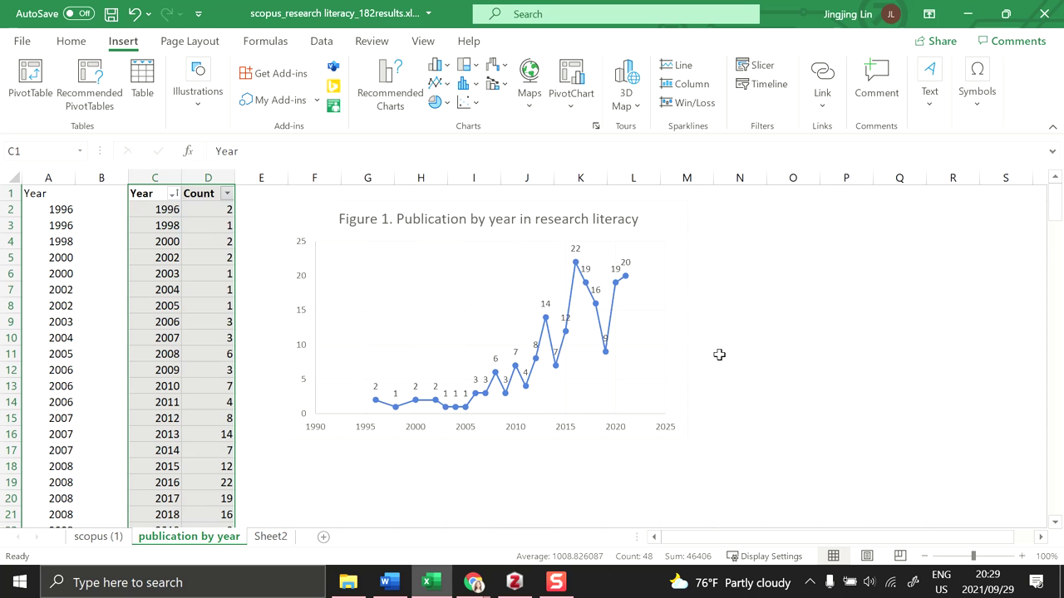
left_click(93, 535)
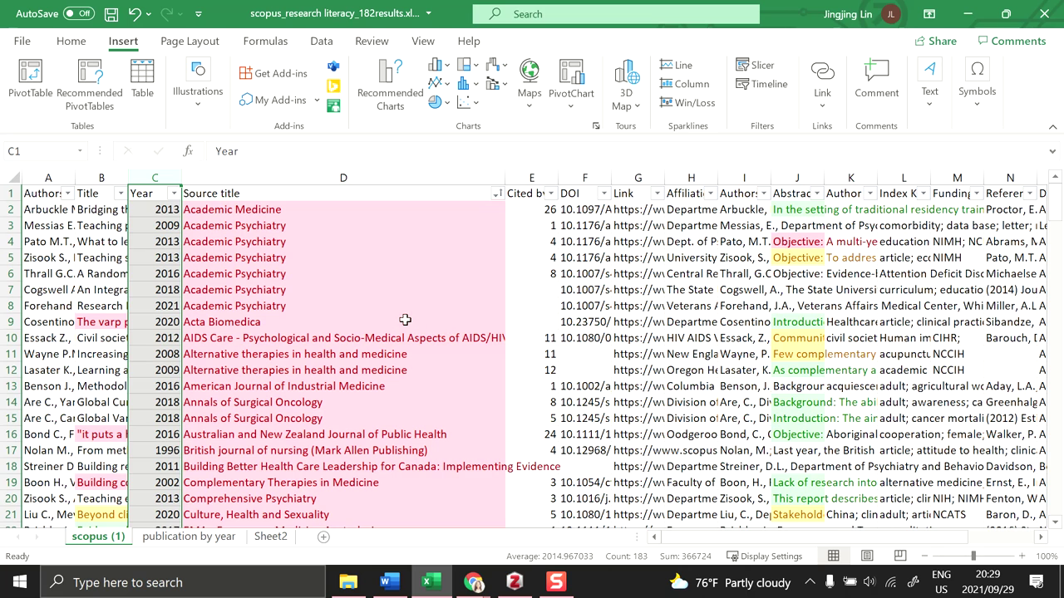